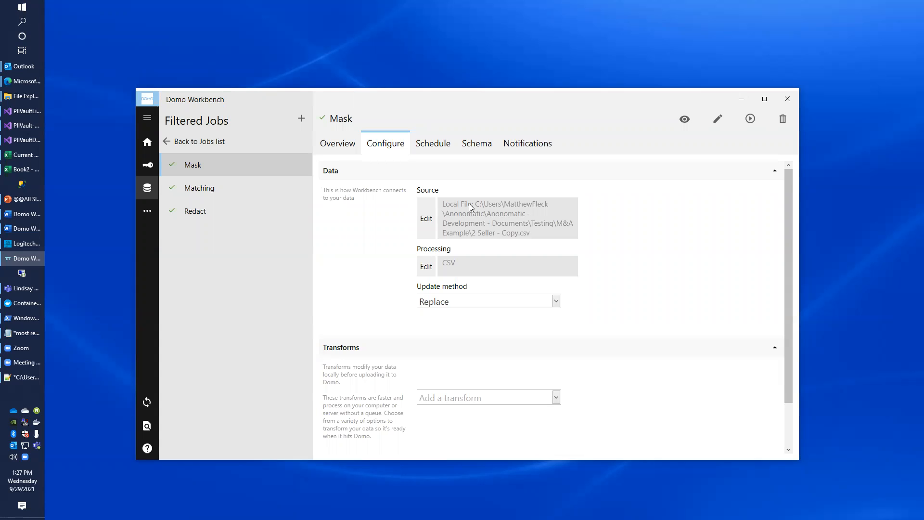
Run a data preview of the Mask job's local CSV source
{"action": "left_click", "coordinate": [684, 119]}
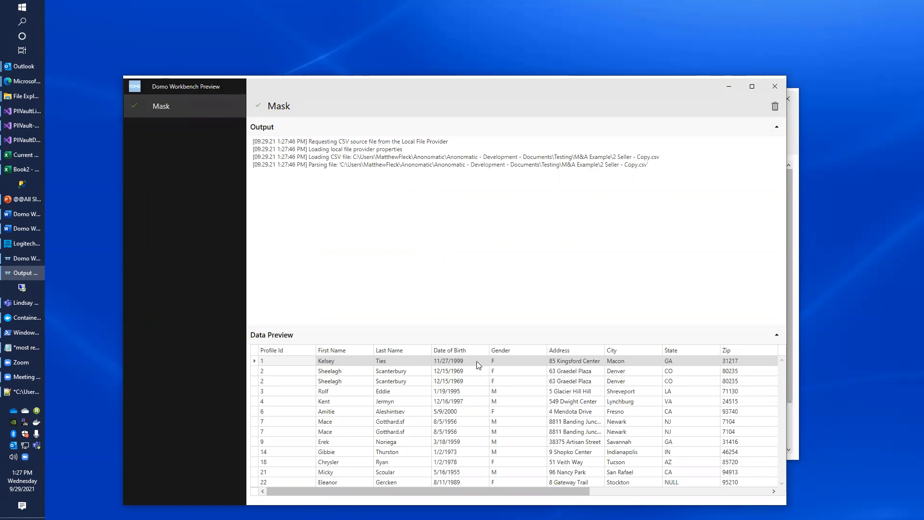
Scroll through the preview's remaining columns, clear its output and close the preview window
{"action": "left_click_drag", "start_coordinate": [497, 492], "coordinate": [715, 505]}
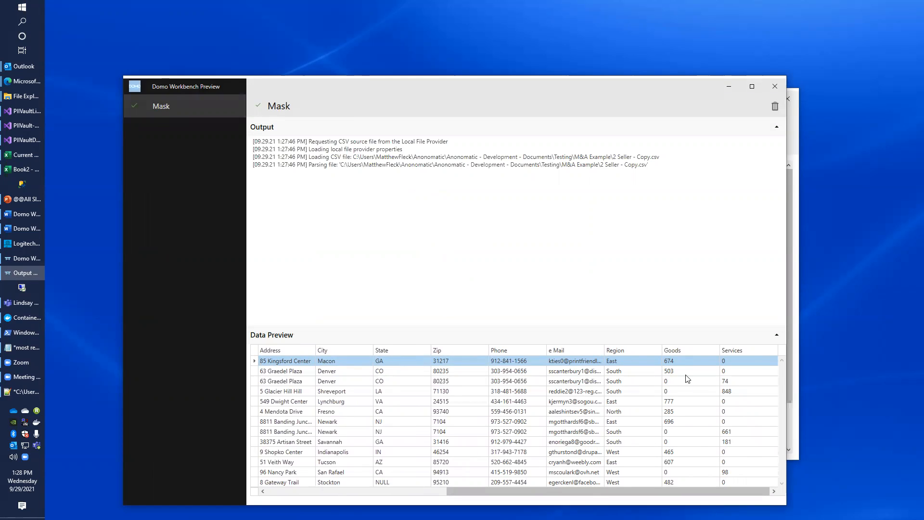
{"action": "left_click", "coordinate": [775, 106]}
{"action": "left_click", "coordinate": [775, 86]}
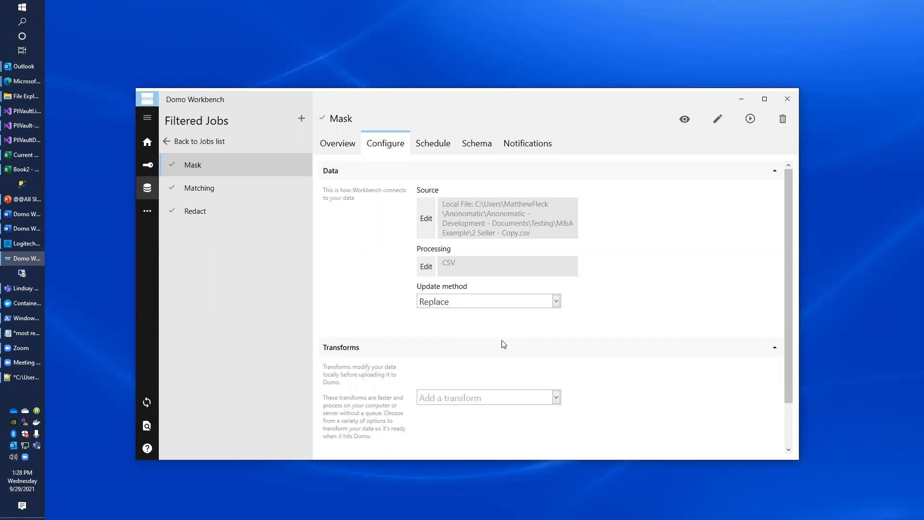
Add a PIIVault Transform to the Mask job
{"action": "left_click", "coordinate": [555, 398]}
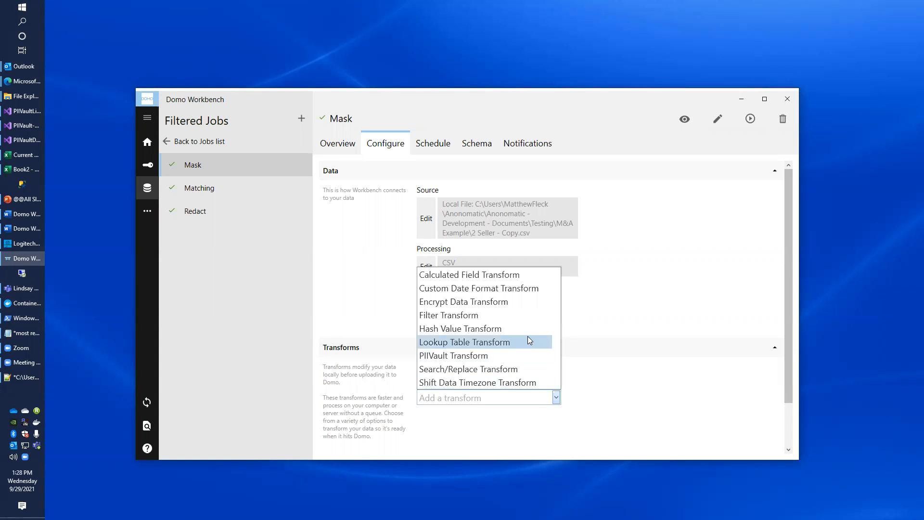
{"action": "left_click", "coordinate": [493, 356]}
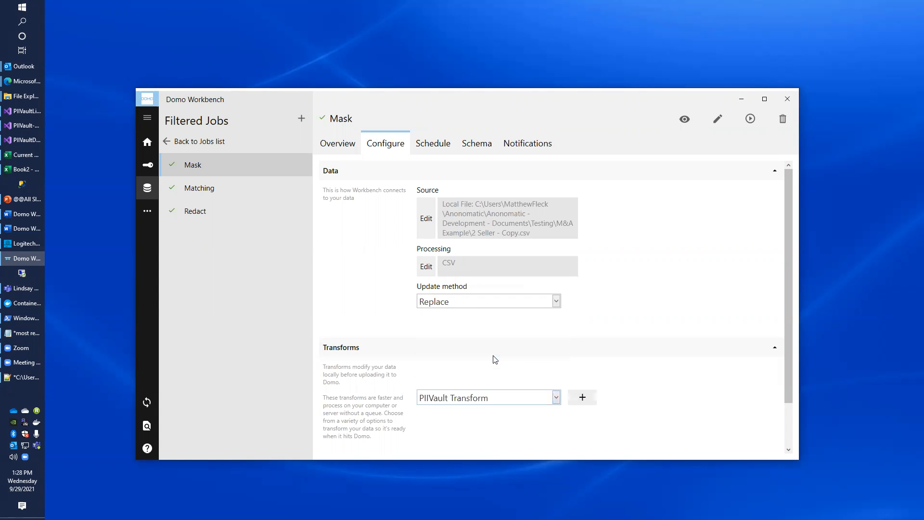
{"action": "left_click", "coordinate": [582, 397]}
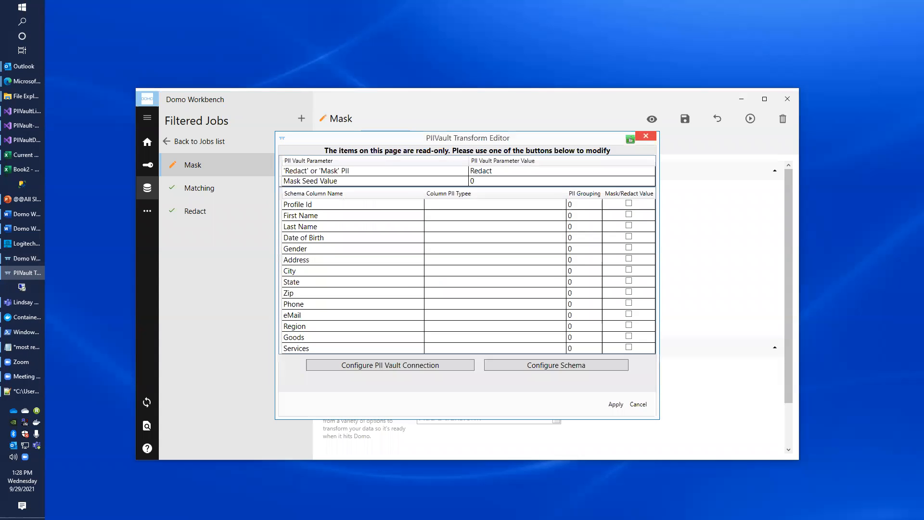
Set the 'Redact' or 'Mask' PII option to Mask
{"action": "key", "text": "alt+Tab"}
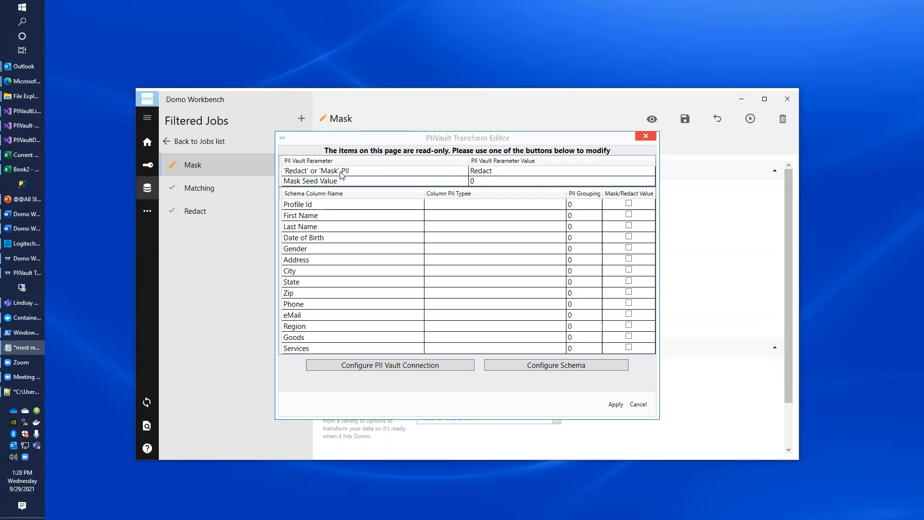
{"action": "left_click", "coordinate": [551, 174]}
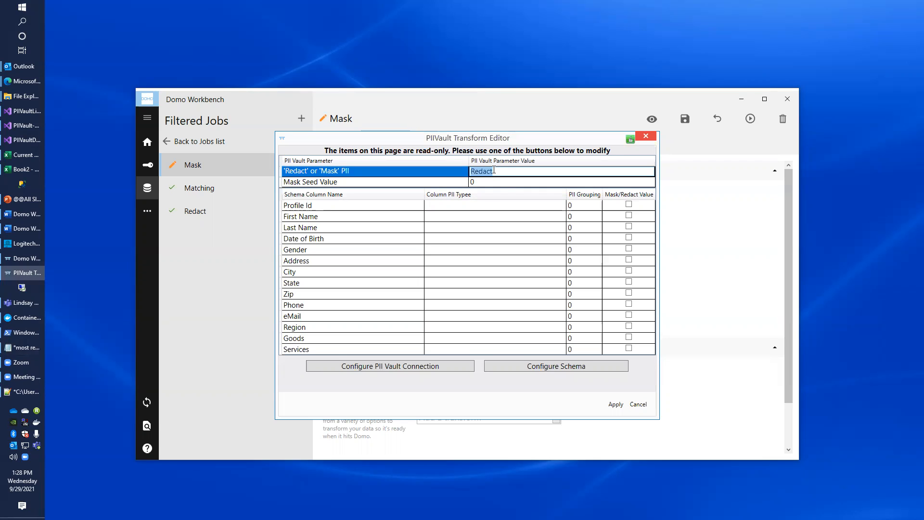
{"action": "type", "text": "Mask"}
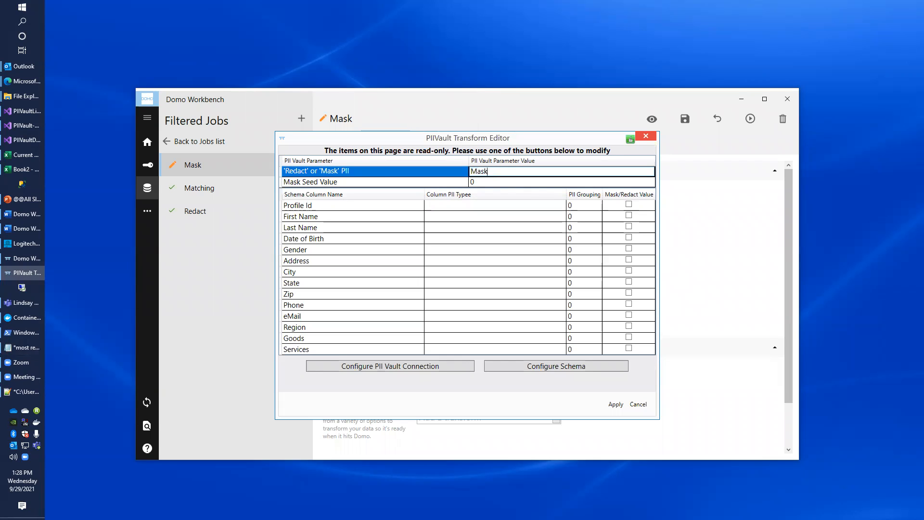
{"action": "key", "text": "Return"}
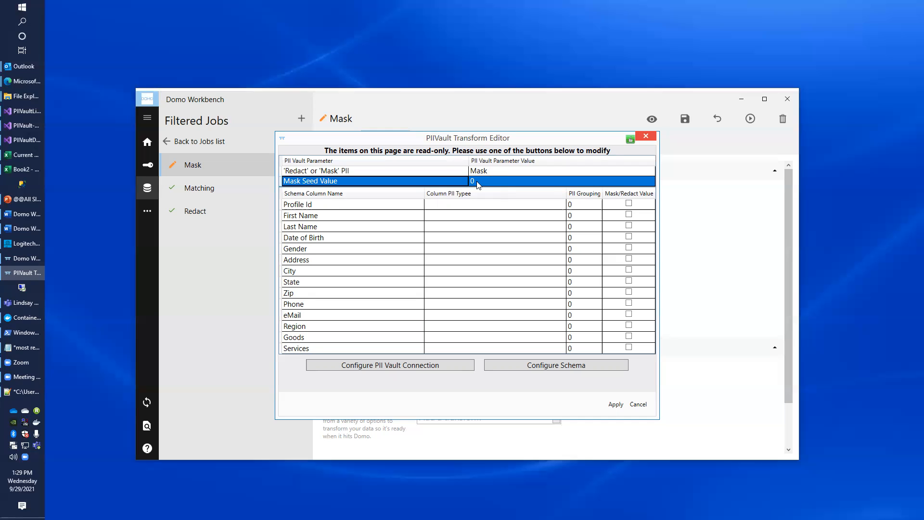
Open Configure PII Vault Connection from the PIIVault Transform Editor
{"action": "left_click", "coordinate": [421, 362]}
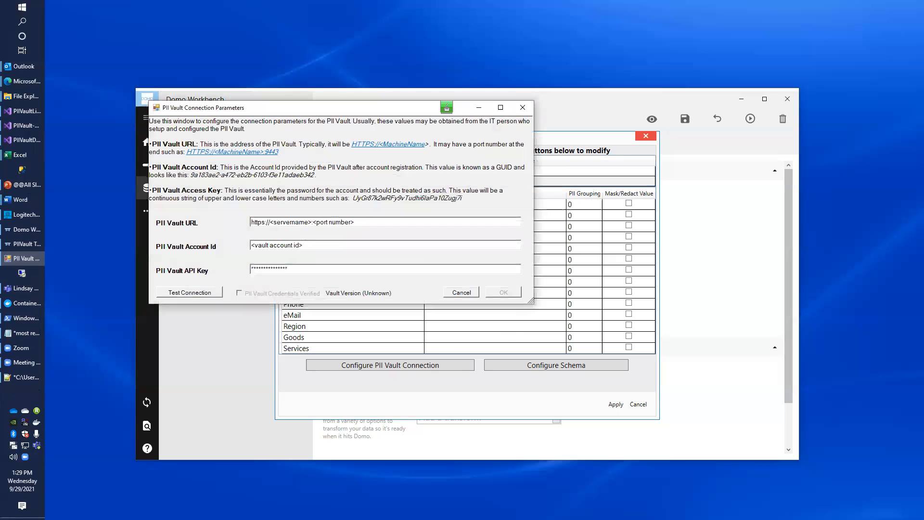
{"action": "key", "text": "alt+Tab"}
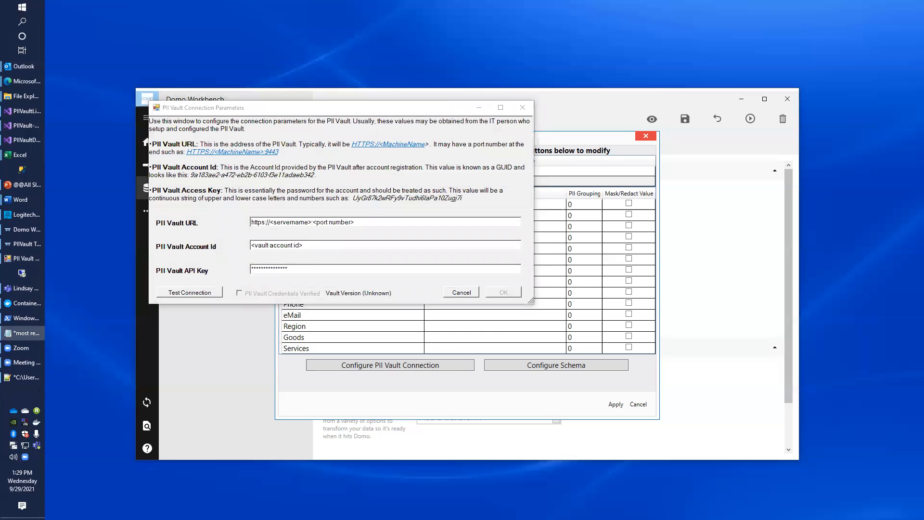
{"action": "key", "text": "alt+Tab"}
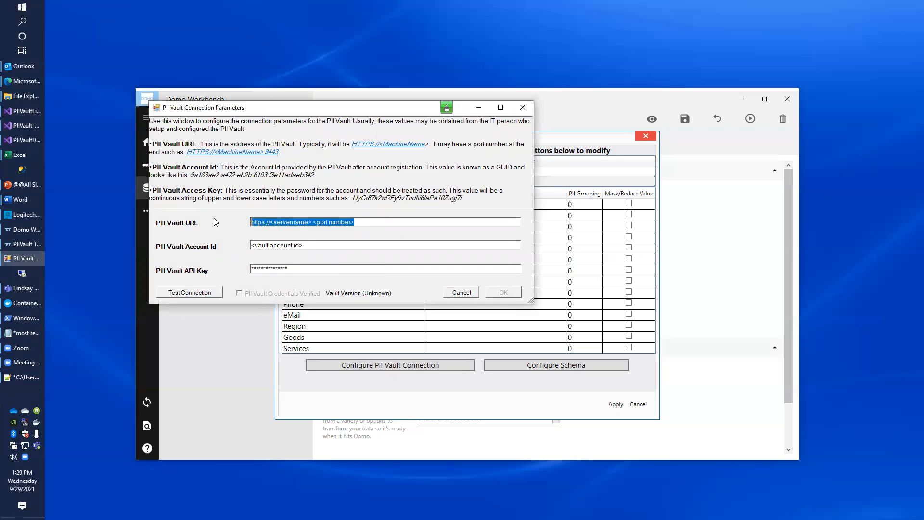
{"action": "type", "text": "https://localhost:9443"}
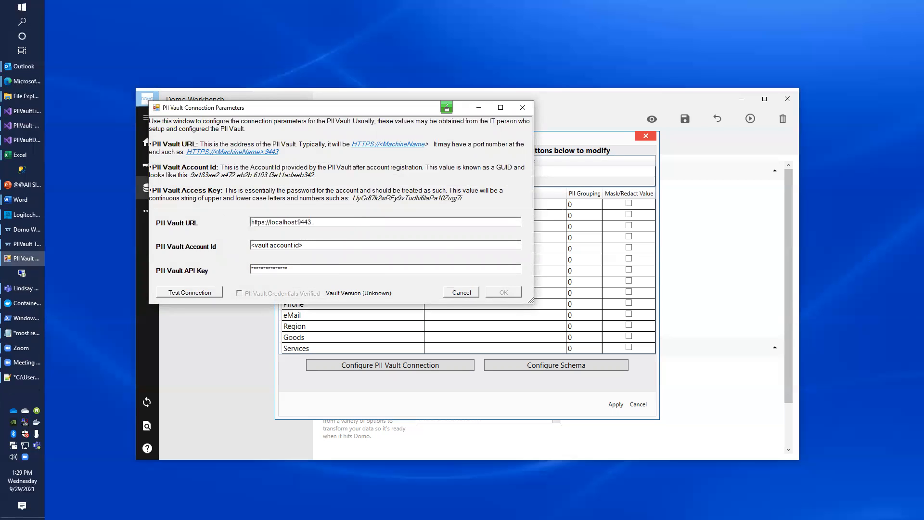
{"action": "key", "text": "alt+Tab"}
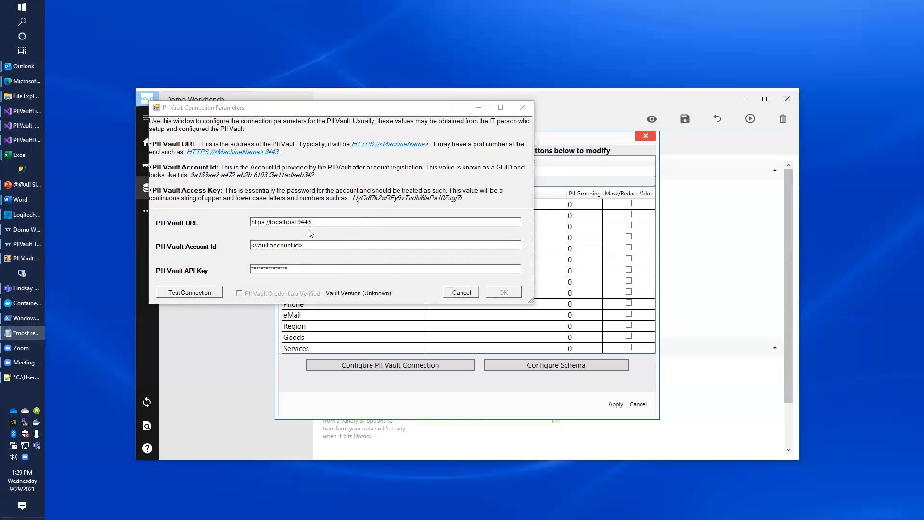
{"action": "key", "text": "alt+Tab"}
{"action": "key", "text": "Tab"}
{"action": "type", "text": "47488c2d-4d01-4d1b-2d46-0c2583f35a71"}
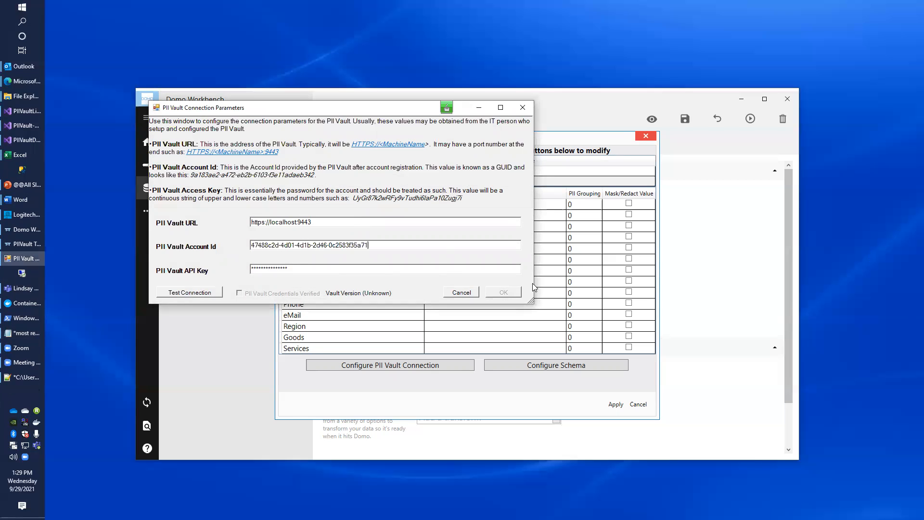
{"action": "key", "text": "alt+Tab"}
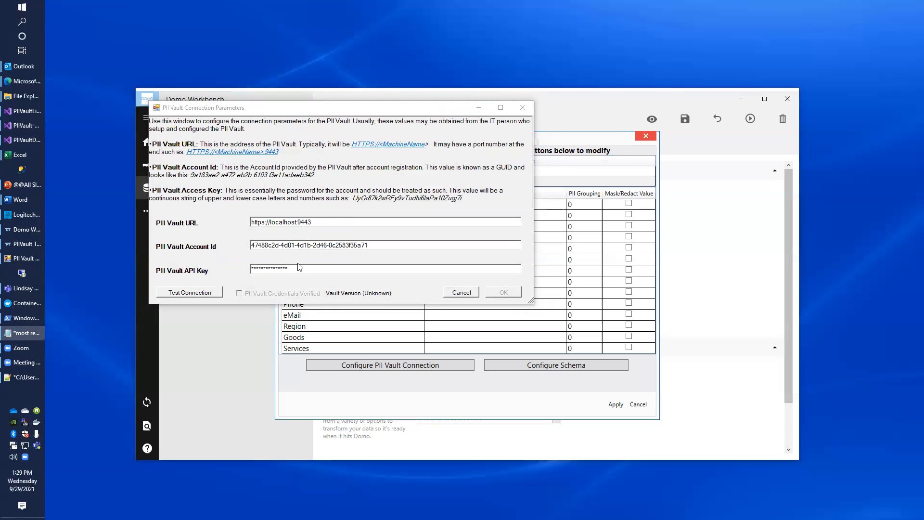
{"action": "left_click_drag", "start_coordinate": [301, 268], "coordinate": [240, 262]}
{"action": "key", "text": "ctrl+v"}
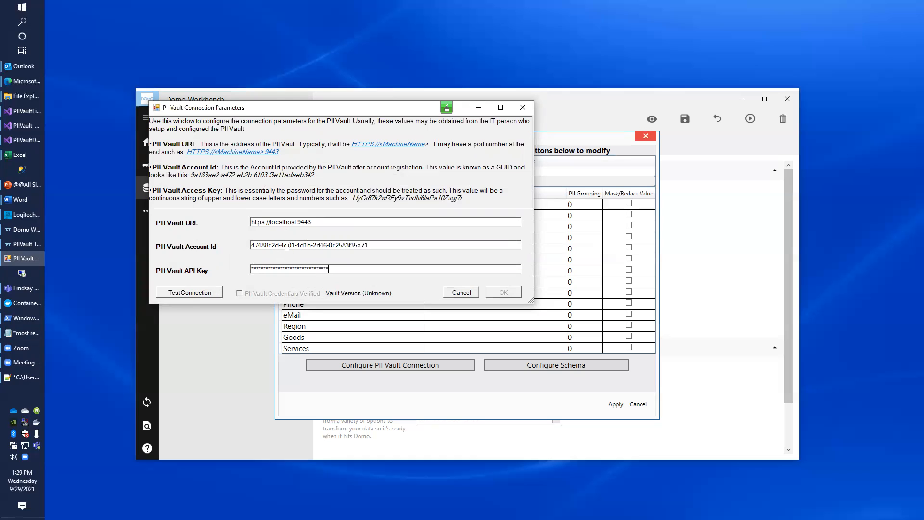
After a failed test, re-paste the account id and API key, verify the connection and accept it
{"action": "left_click", "coordinate": [207, 294]}
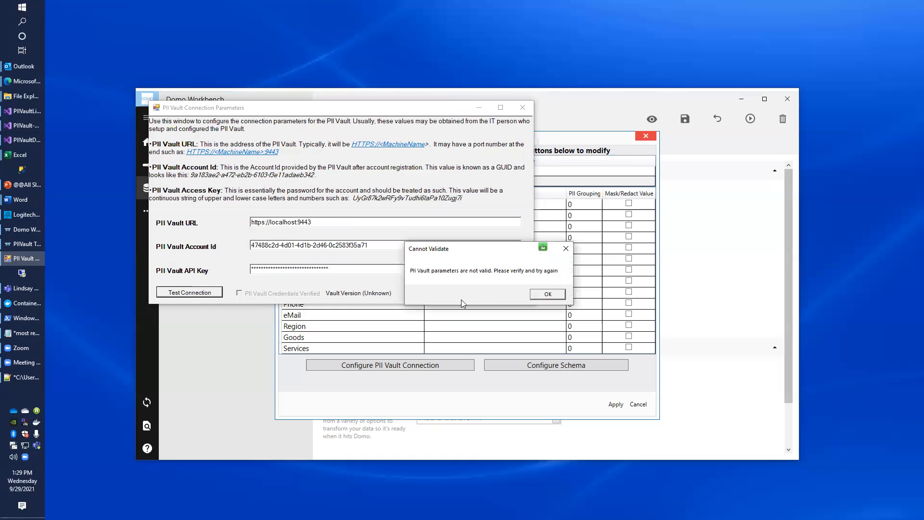
{"action": "left_click", "coordinate": [548, 295]}
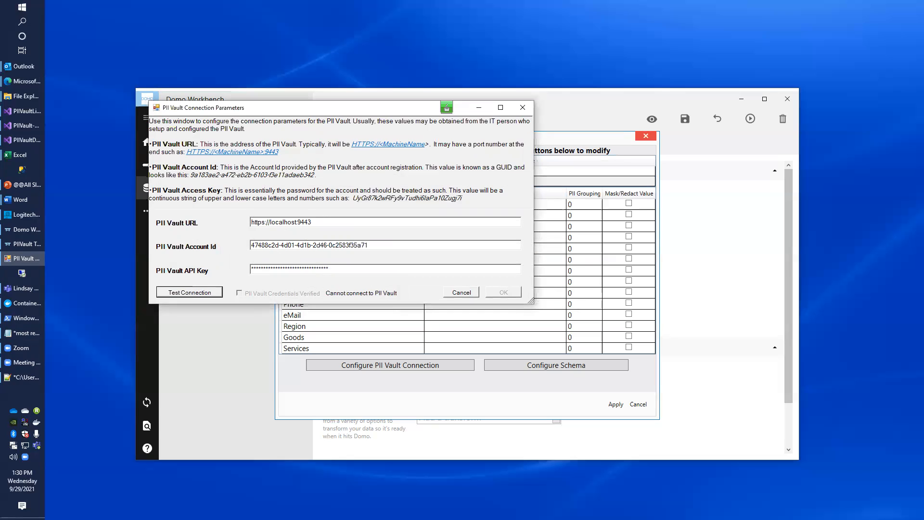
{"action": "key", "text": "alt+Tab"}
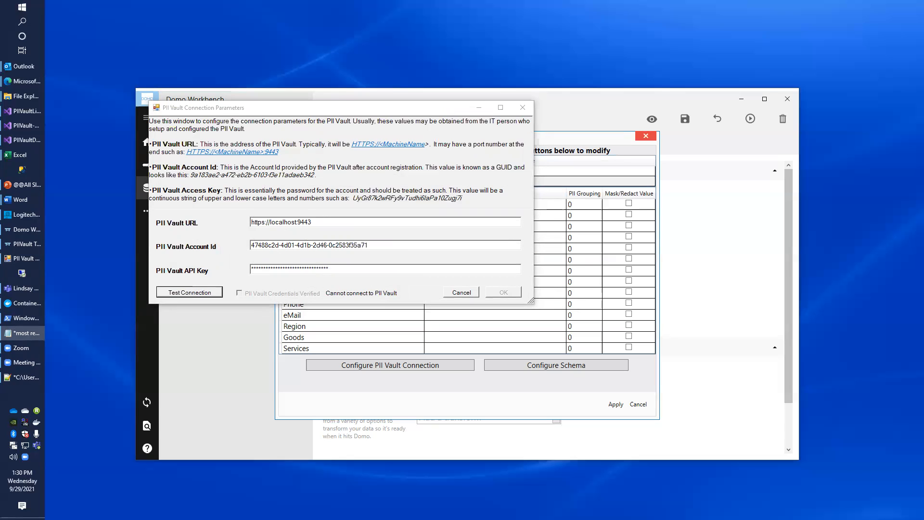
{"action": "key", "text": "alt+Tab"}
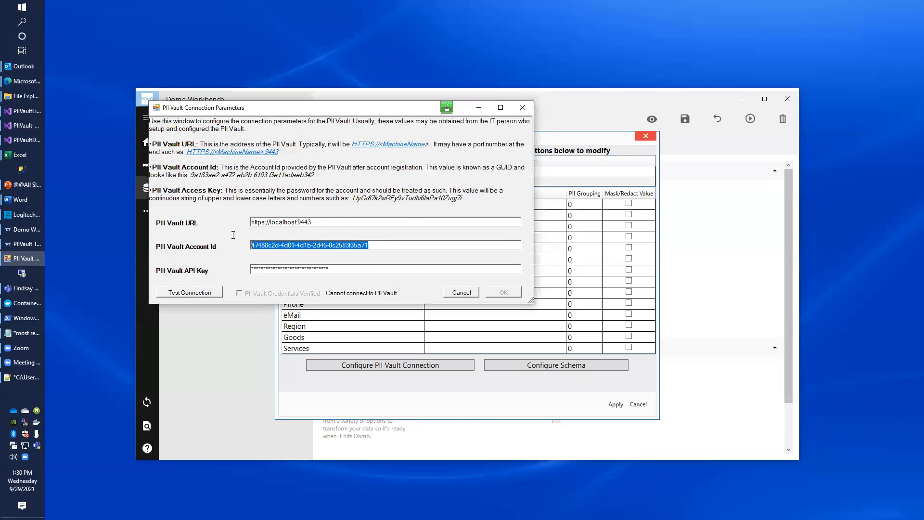
{"action": "type", "text": "47488c2d-4d01-4d1b-2d46-0c2583f35a71"}
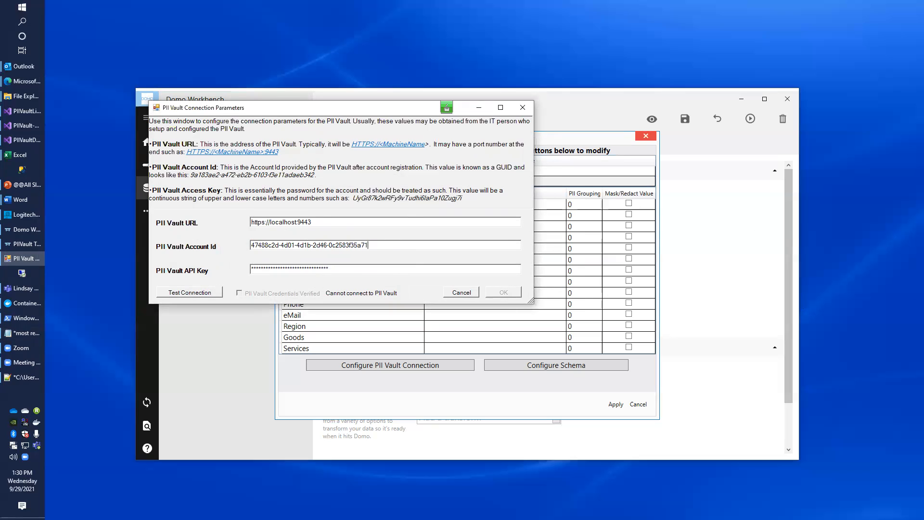
{"action": "key", "text": "alt+Tab"}
{"action": "key", "text": "alt+Tab"}
{"action": "key", "text": "ctrl+v"}
{"action": "left_click", "coordinate": [204, 290]}
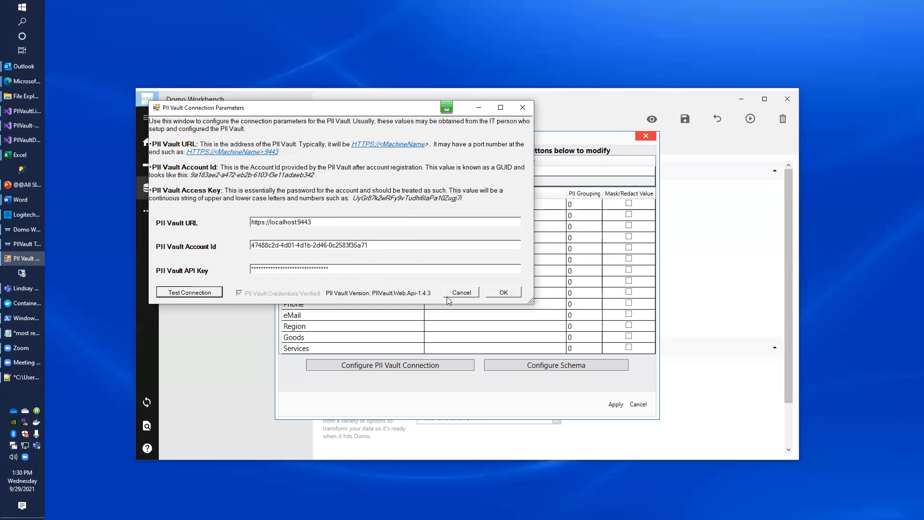
{"action": "left_click", "coordinate": [503, 294]}
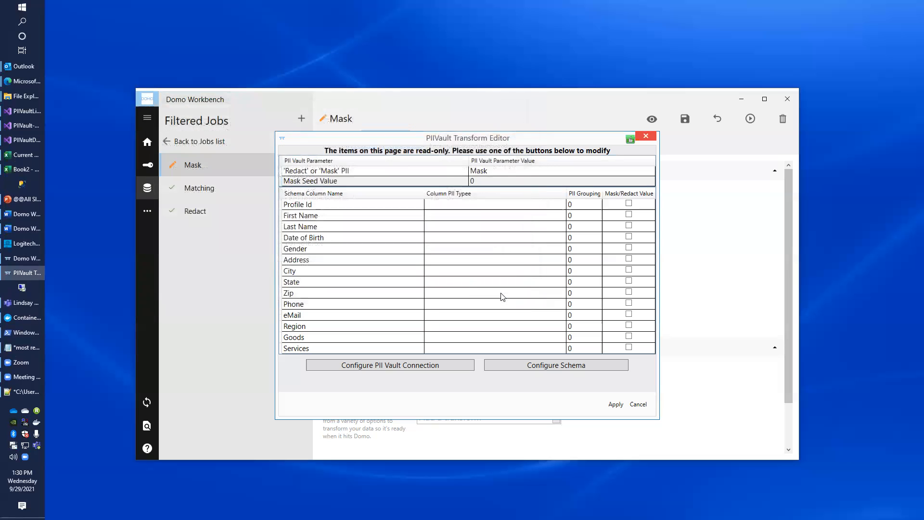
Open the schema and type Profile Id as Unique Key to Individual, plus First Name, Last Name, Date of Birth
{"action": "left_click", "coordinate": [547, 366]}
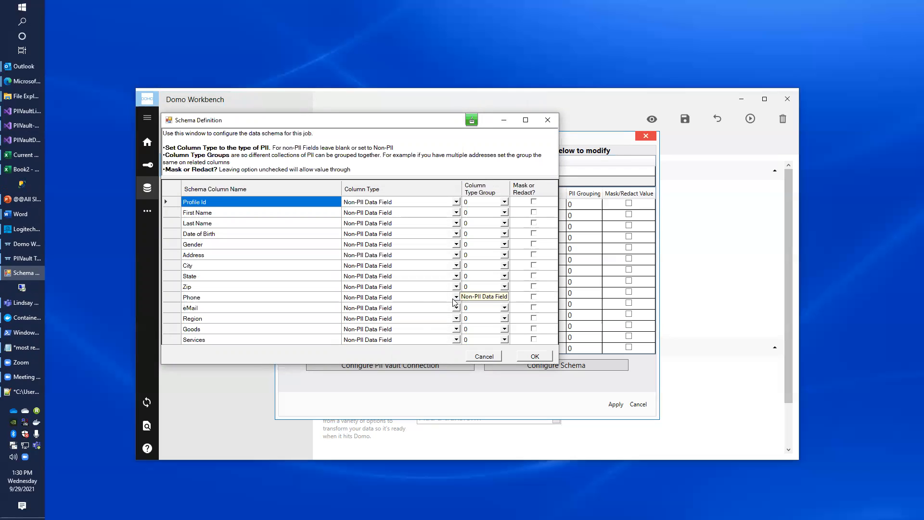
{"action": "left_click", "coordinate": [457, 203]}
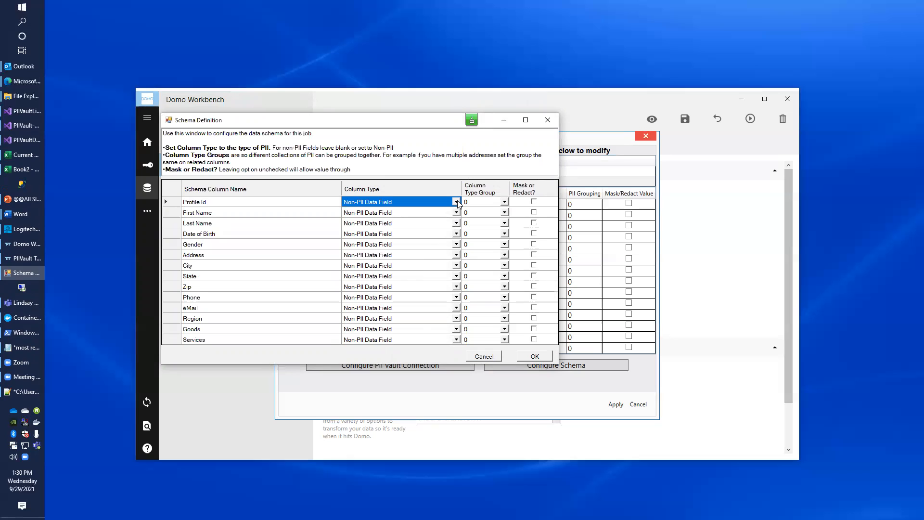
{"action": "left_click", "coordinate": [457, 202]}
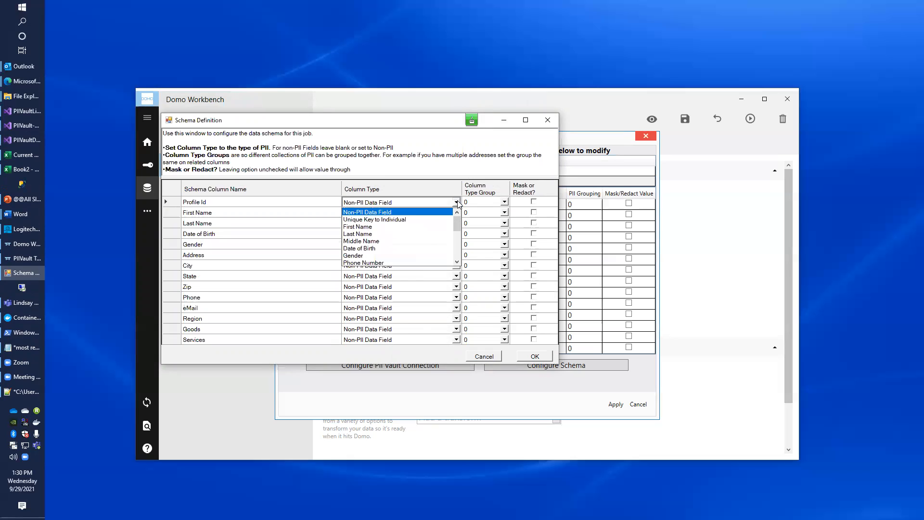
{"action": "left_click", "coordinate": [407, 219]}
{"action": "left_click", "coordinate": [407, 213]}
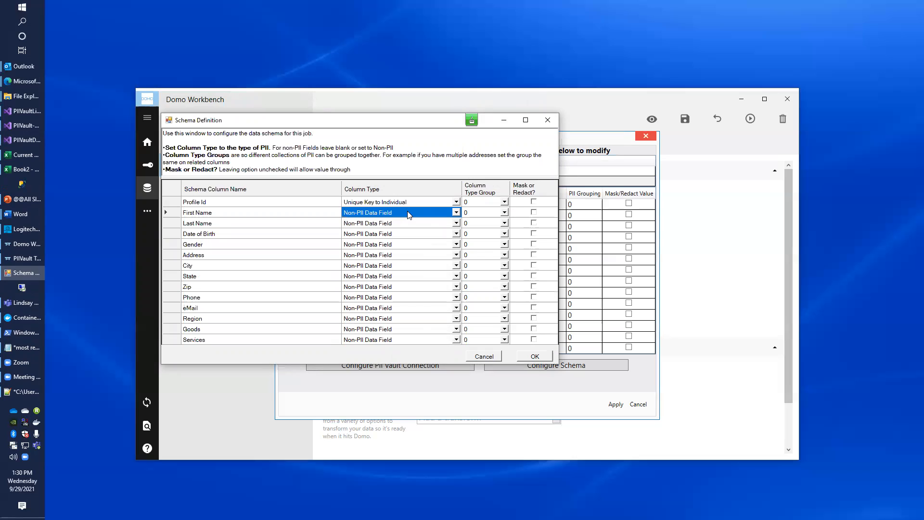
{"action": "key", "text": "f"}
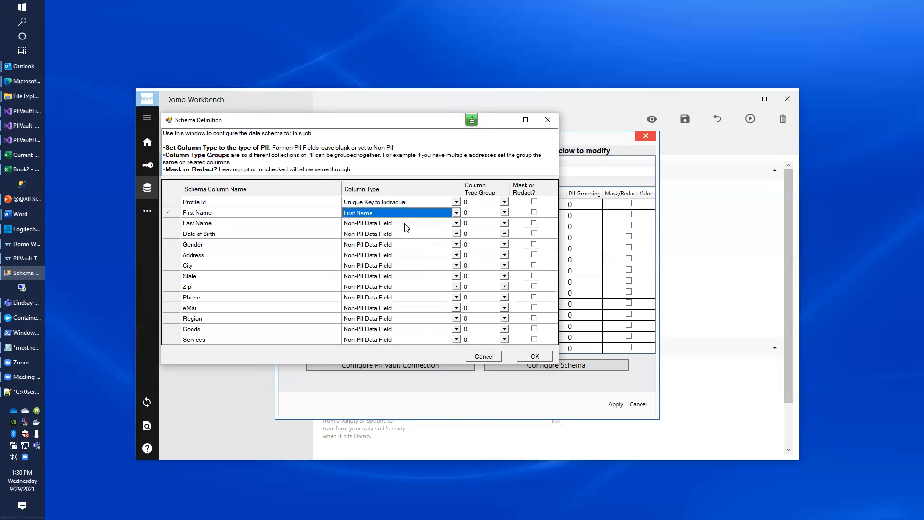
{"action": "left_click", "coordinate": [406, 225]}
{"action": "key", "text": "l"}
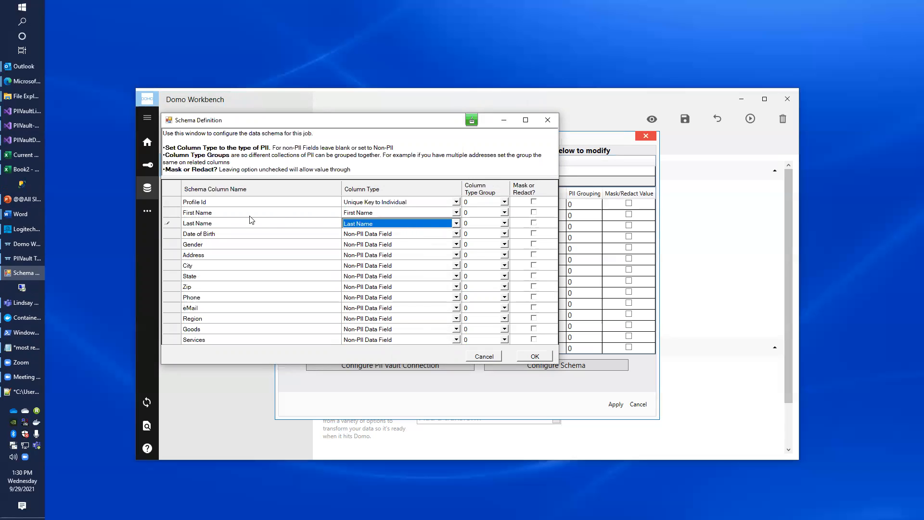
{"action": "left_click", "coordinate": [456, 234]}
{"action": "left_click", "coordinate": [457, 235]}
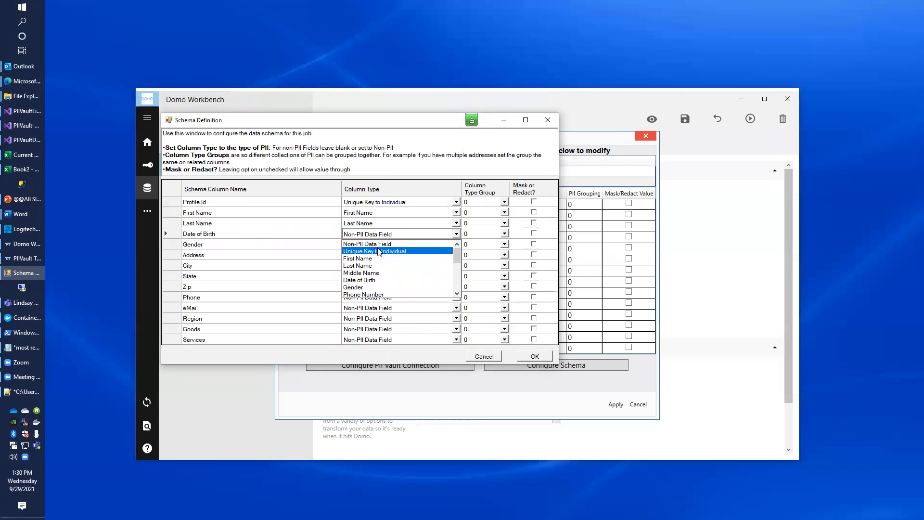
{"action": "left_click", "coordinate": [389, 235]}
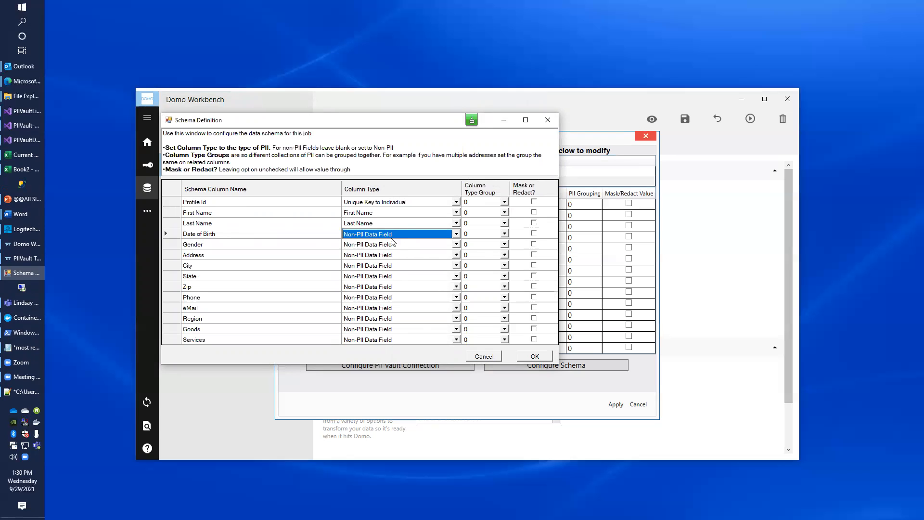
{"action": "key", "text": "d"}
Type Gender, Address Line 1, City, State, Zip, Phone Number and Email Address columns, and mark Profile Id to mask
{"action": "left_click", "coordinate": [387, 244]}
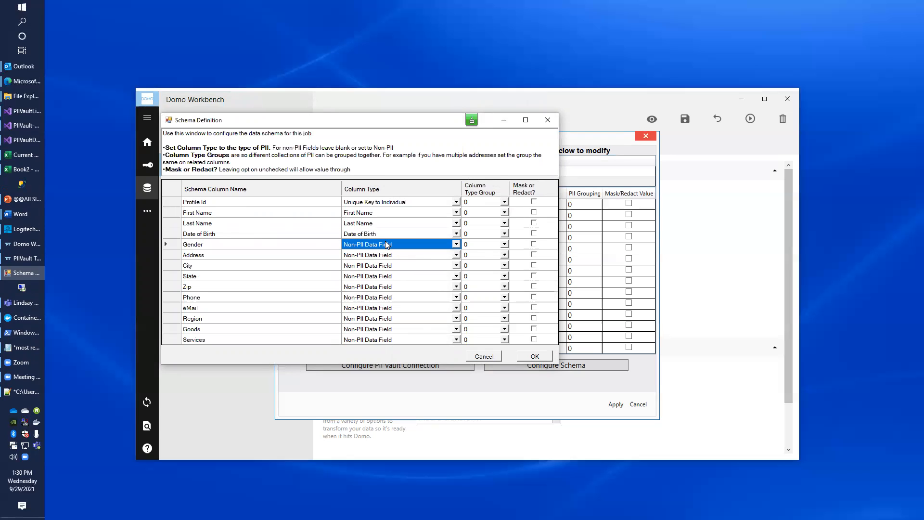
{"action": "key", "text": "g"}
{"action": "left_click", "coordinate": [378, 255]}
{"action": "key", "text": "a"}
{"action": "left_click", "coordinate": [370, 265]}
{"action": "key", "text": "c"}
{"action": "left_click", "coordinate": [368, 276]}
{"action": "key", "text": "s"}
{"action": "key", "text": "z"}
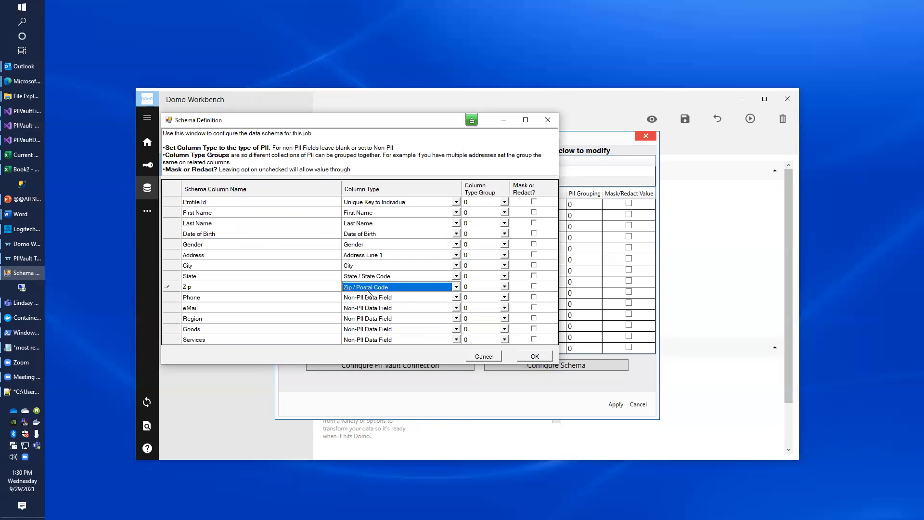
{"action": "left_click", "coordinate": [366, 295]}
{"action": "key", "text": "p"}
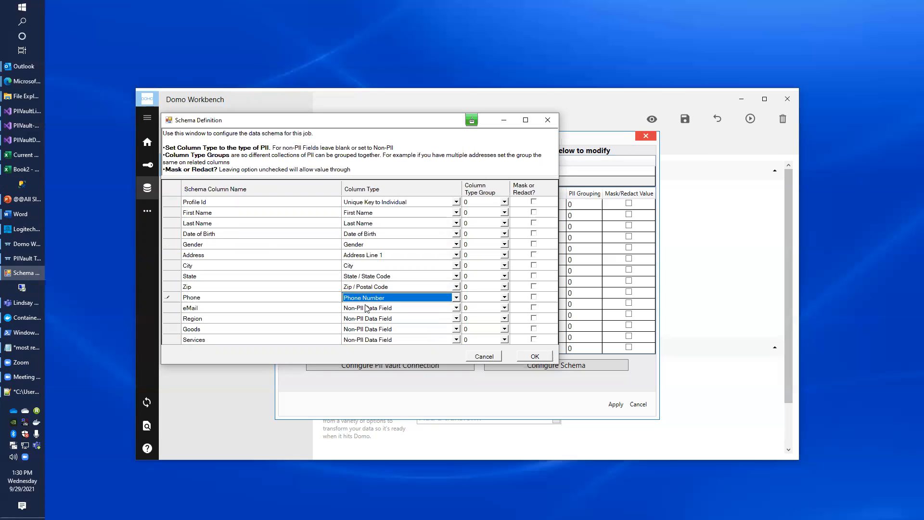
{"action": "left_click", "coordinate": [367, 308]}
{"action": "key", "text": "e"}
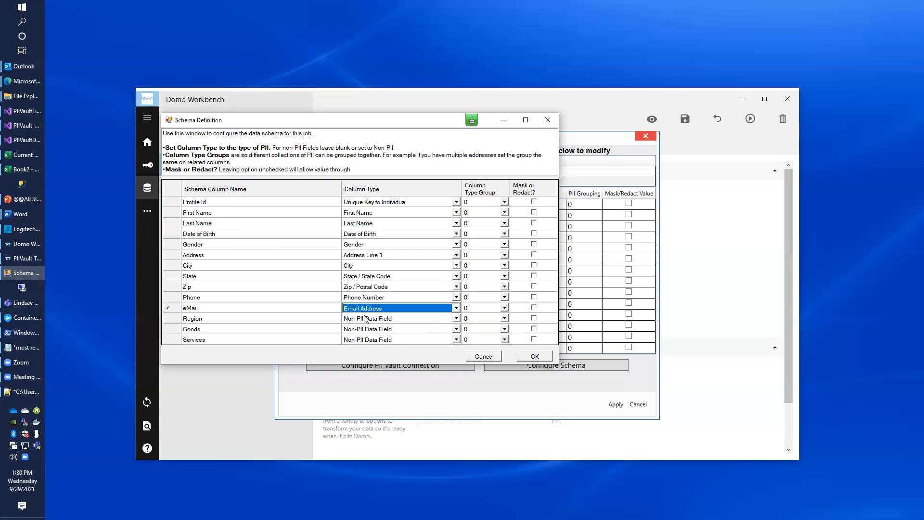
{"action": "left_click", "coordinate": [533, 202]}
Tick masking for First Name, Last Name, Date of Birth, Address, Phone and eMail, leaving Gender unticked, and confirm the schema
{"action": "left_click", "coordinate": [534, 212]}
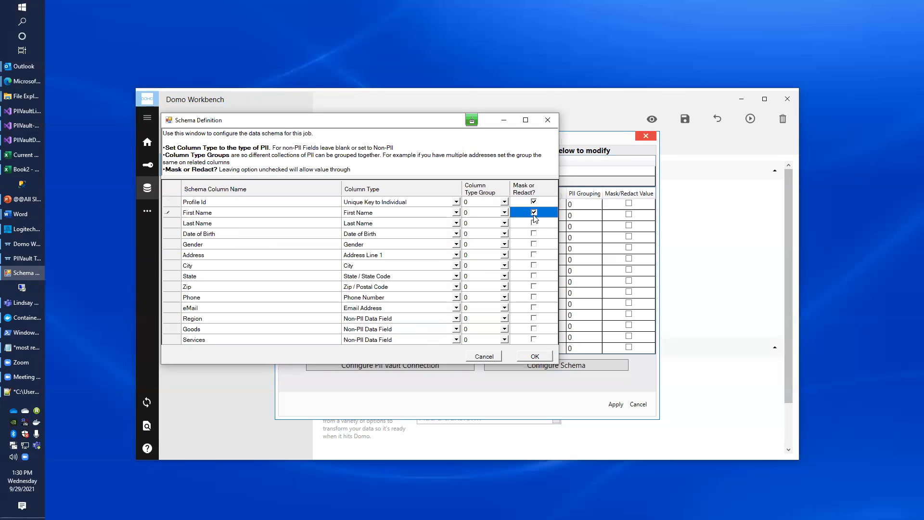
{"action": "left_click", "coordinate": [533, 223]}
{"action": "left_click", "coordinate": [534, 233]}
{"action": "left_click", "coordinate": [534, 244]}
{"action": "left_click", "coordinate": [534, 254]}
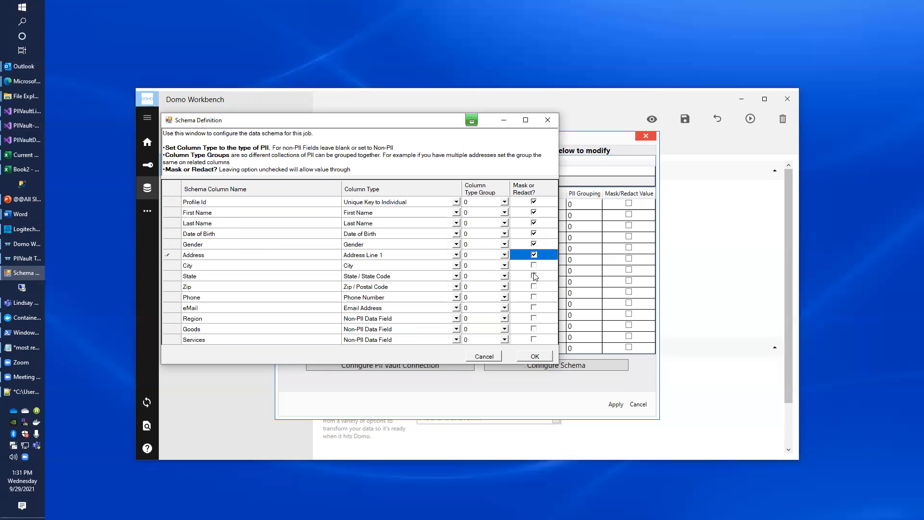
{"action": "left_click", "coordinate": [534, 298]}
{"action": "left_click", "coordinate": [534, 308]}
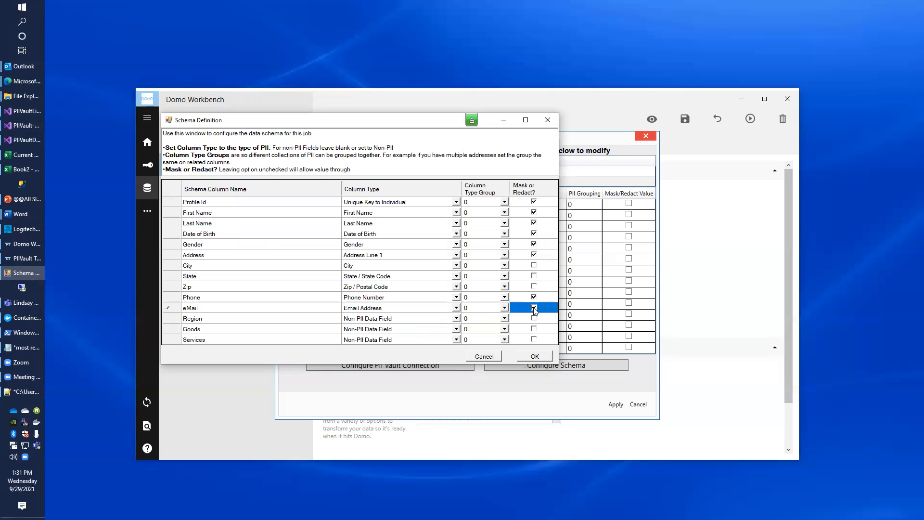
{"action": "left_click", "coordinate": [533, 245]}
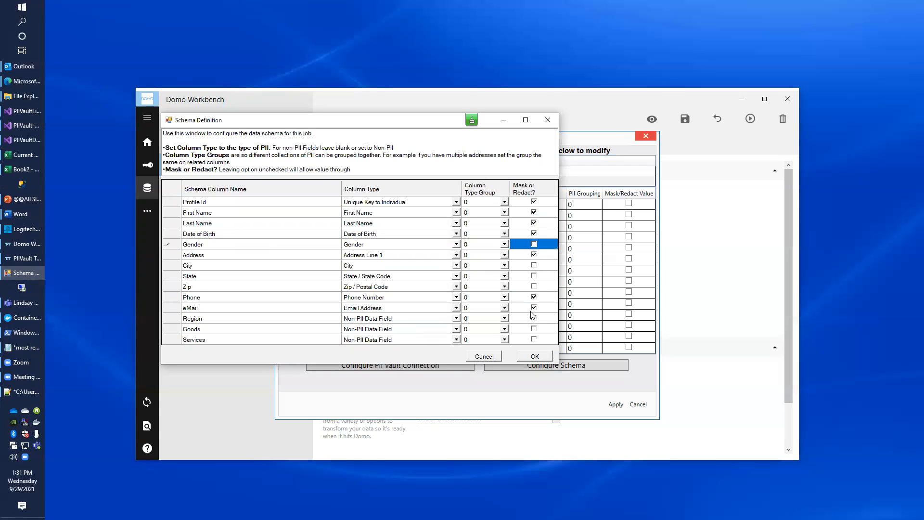
{"action": "left_click", "coordinate": [538, 355]}
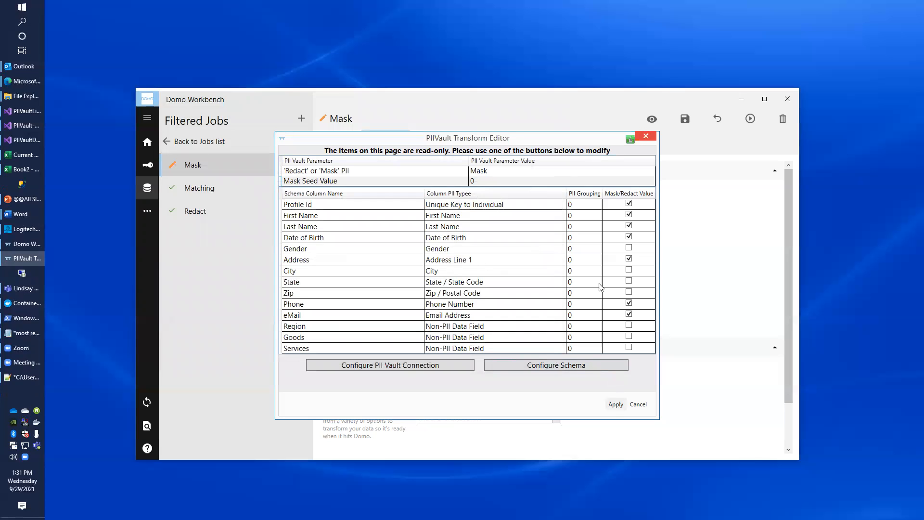
Apply the transform, save the Mask job, and run a preview that masks the checked PII fields
{"action": "left_click", "coordinate": [614, 404]}
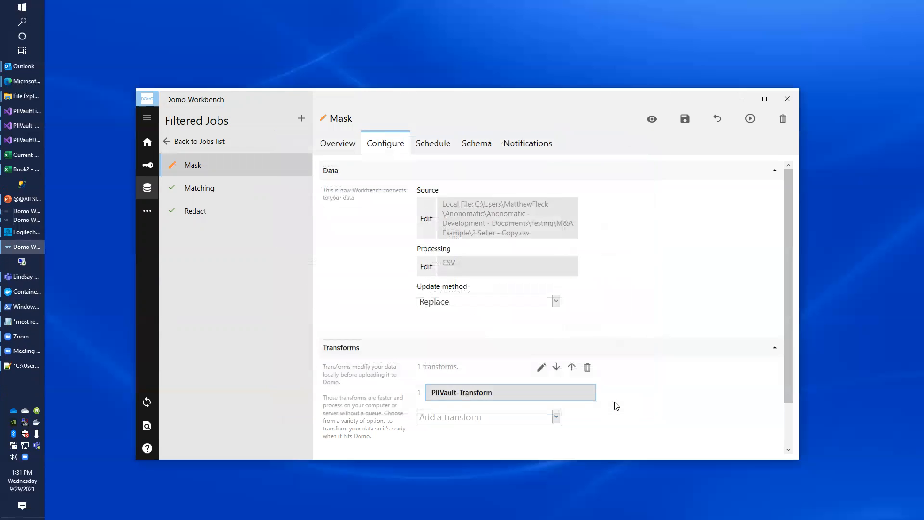
{"action": "left_click", "coordinate": [683, 120]}
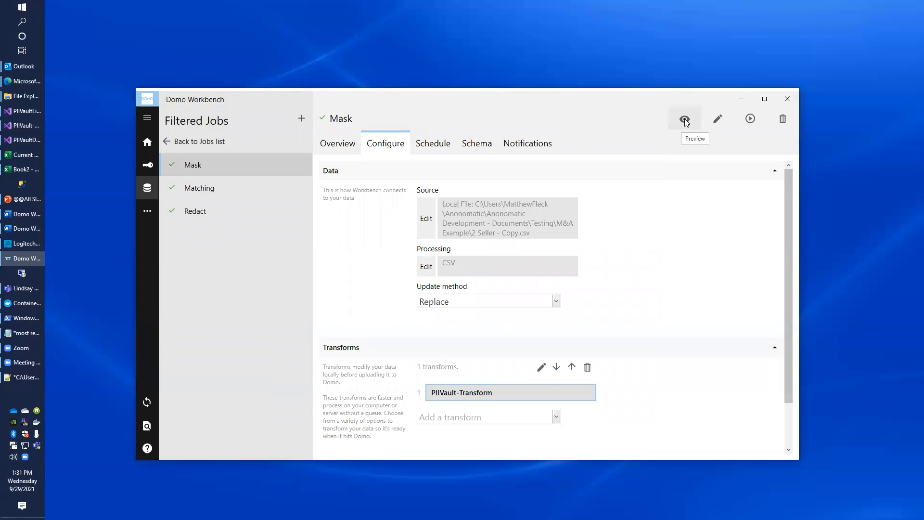
{"action": "left_click", "coordinate": [682, 122]}
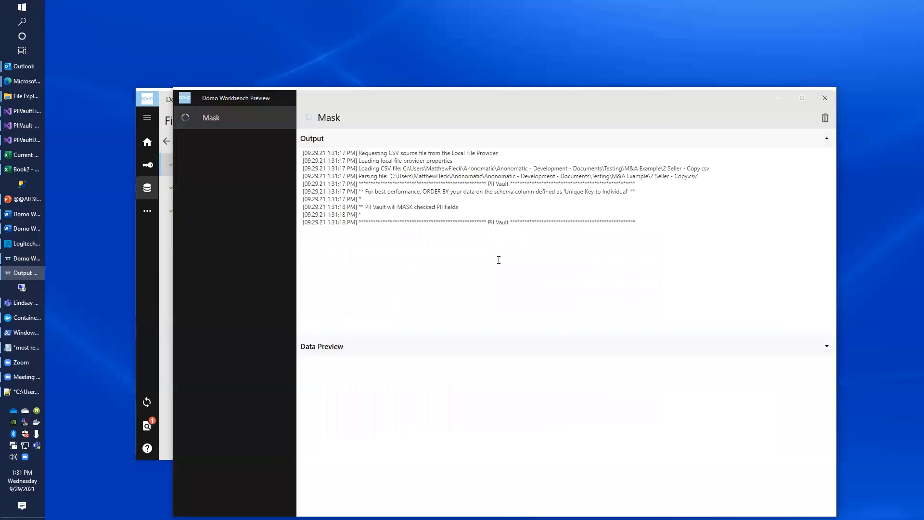